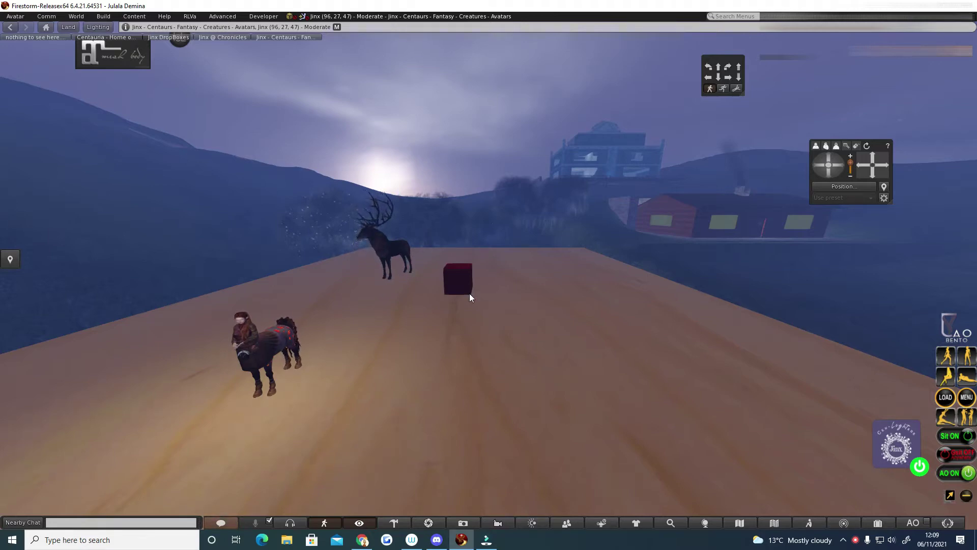
# Step: Open the red cube in the build editor, then close the Build floater to return to the platform view
pyautogui.rightClick(449, 276)
pyautogui.click(453, 267)
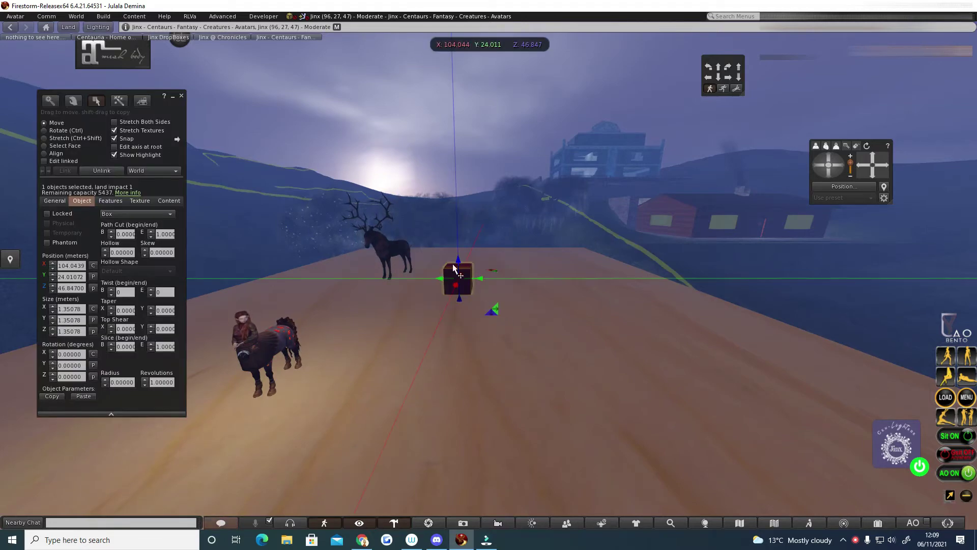
pyautogui.click(181, 97)
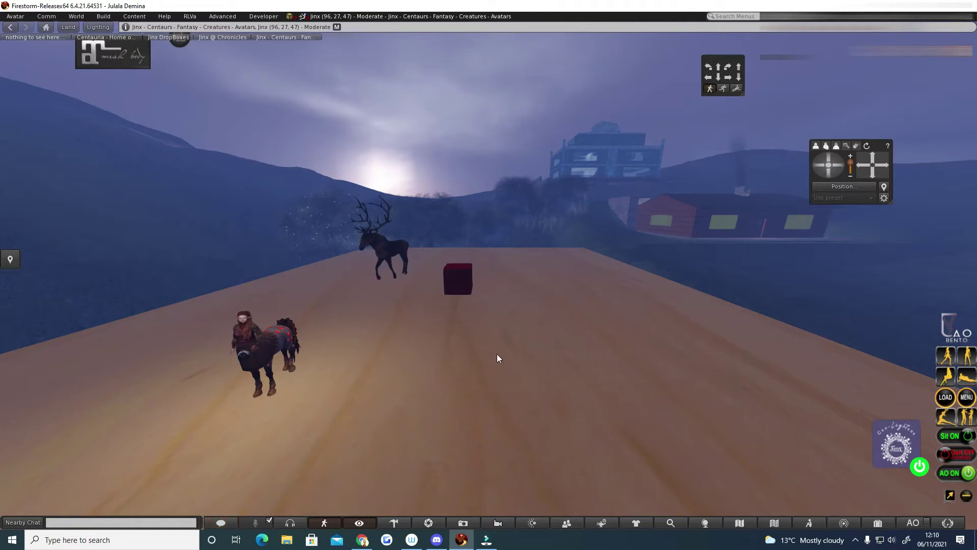
# Step: In Region Objects, set the 'platform' linkset to Walkable and apply the change
pyautogui.rightClick(468, 334)
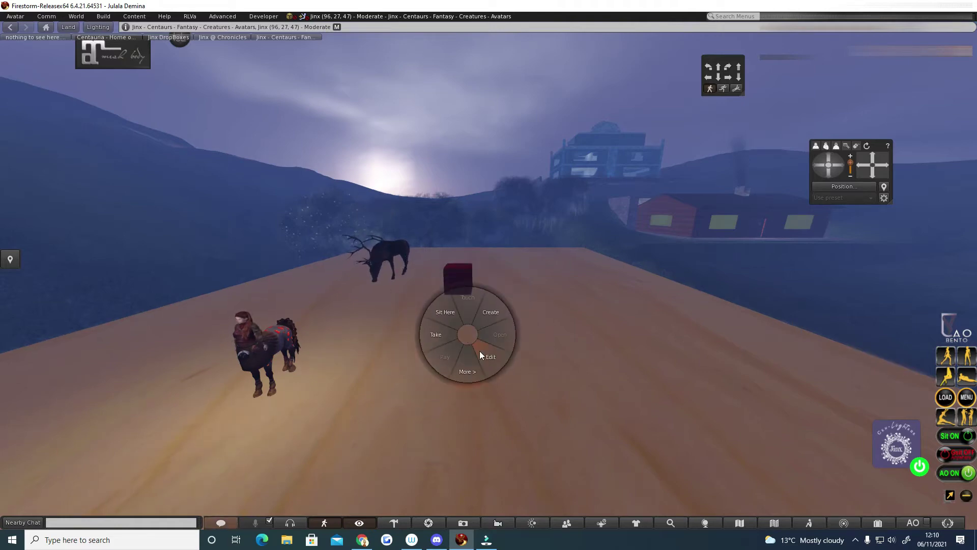
pyautogui.click(103, 16)
pyautogui.moveTo(118, 130)
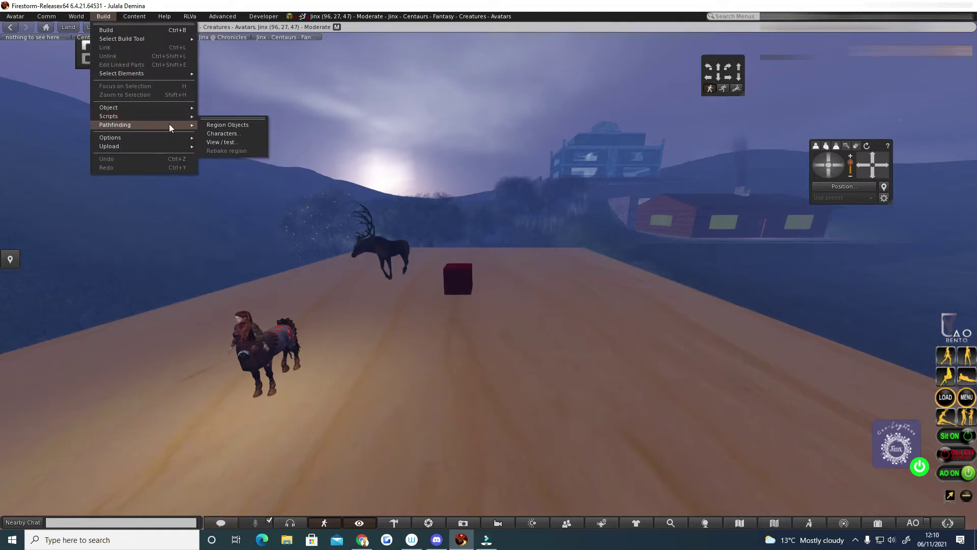
pyautogui.click(224, 125)
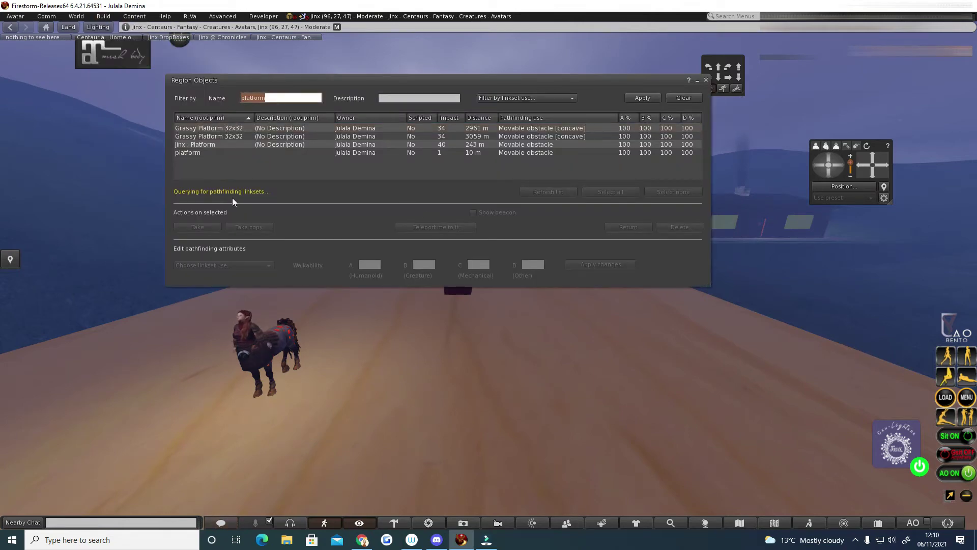
pyautogui.click(209, 152)
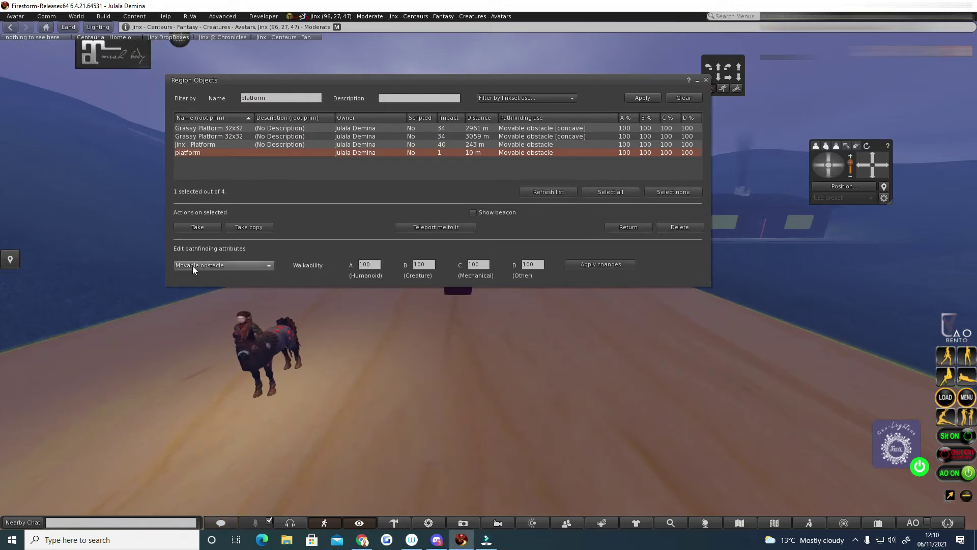
pyautogui.click(225, 267)
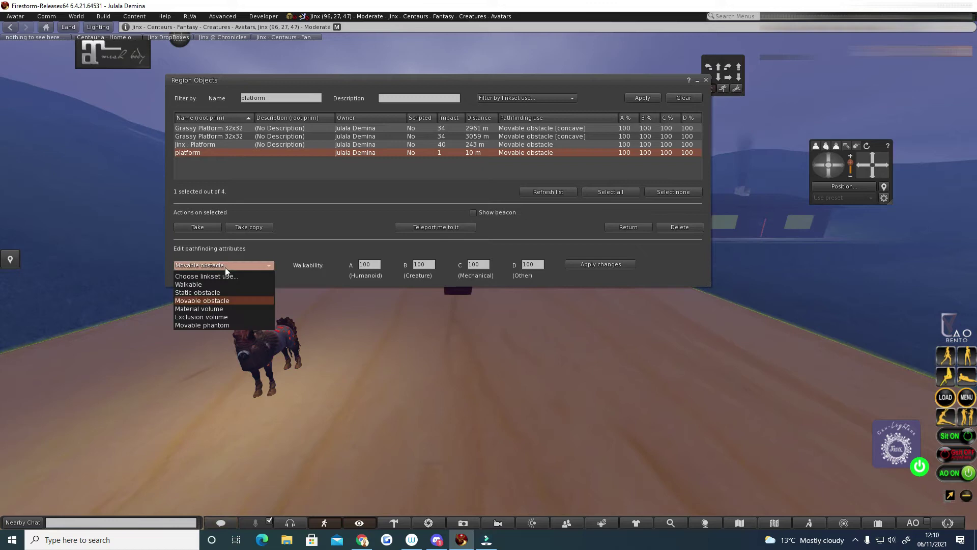
pyautogui.click(216, 283)
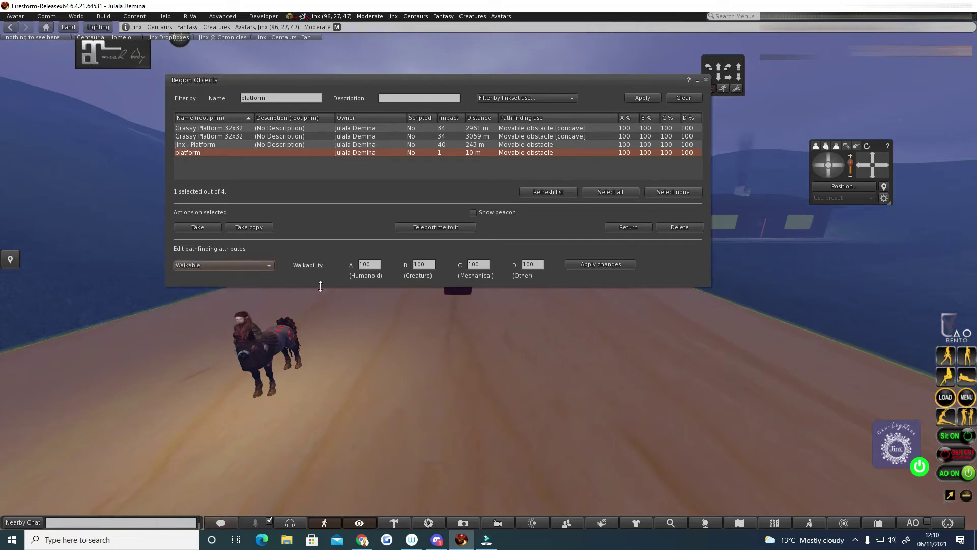
pyautogui.click(582, 265)
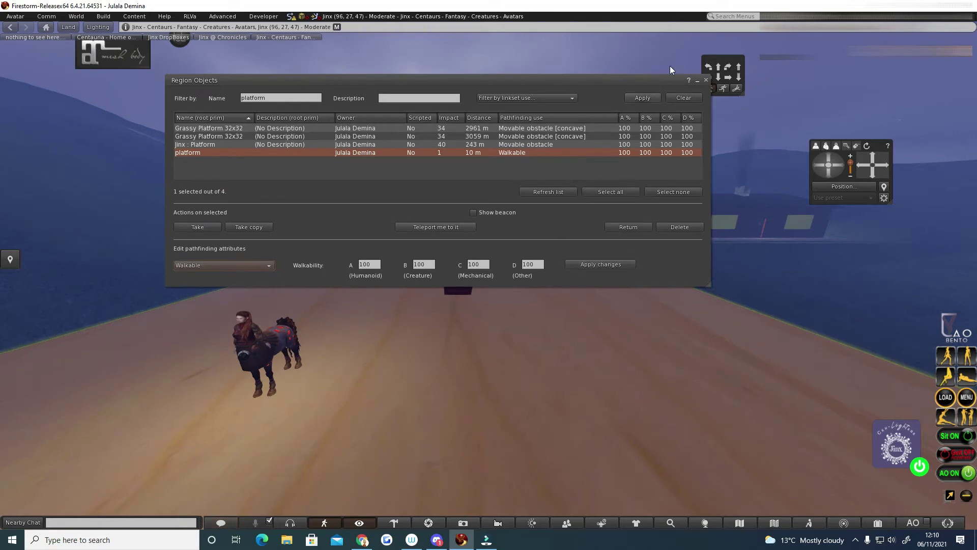
# Step: Close Region Objects and rebake the region's pathfinding from the pending-changes notice
pyautogui.click(706, 79)
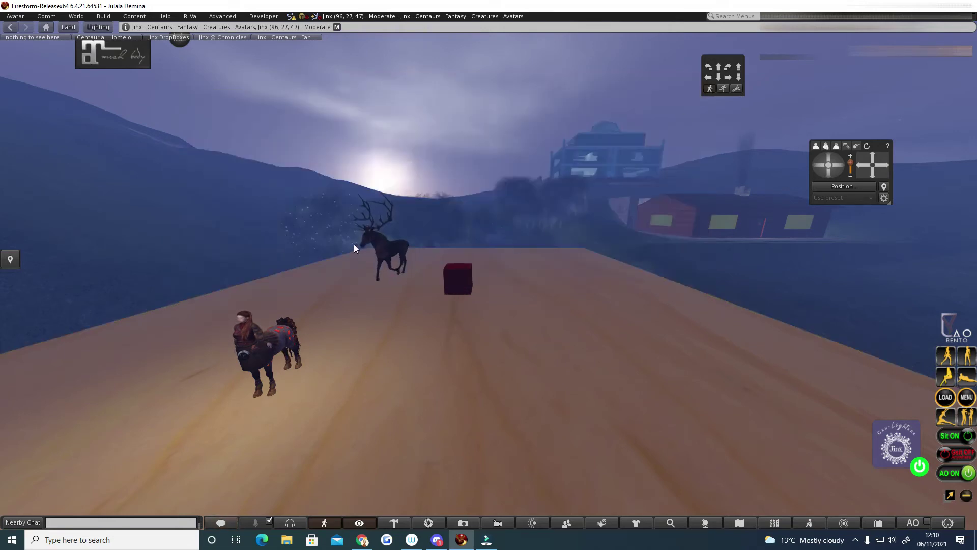
pyautogui.click(294, 17)
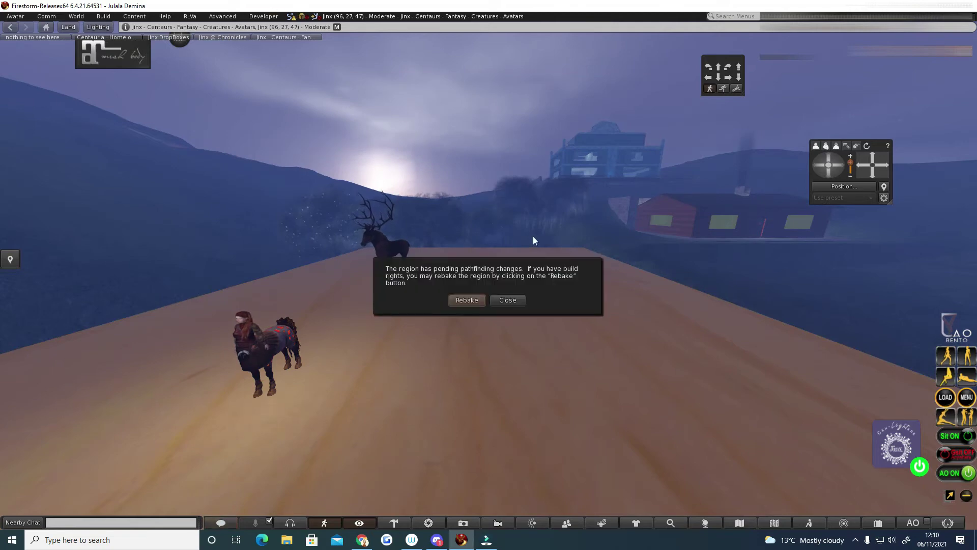
pyautogui.click(457, 299)
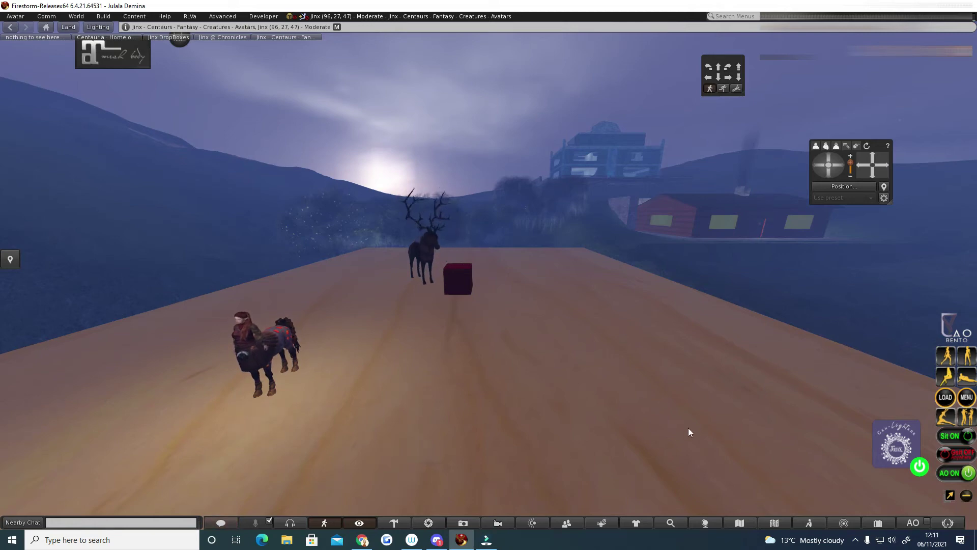
# Step: Drag the red cube to the right along the Y axis and close the editor
pyautogui.rightClick(464, 282)
pyautogui.click(486, 300)
pyautogui.moveTo(478, 279); pyautogui.dragTo(638, 279)
pyautogui.click(182, 96)
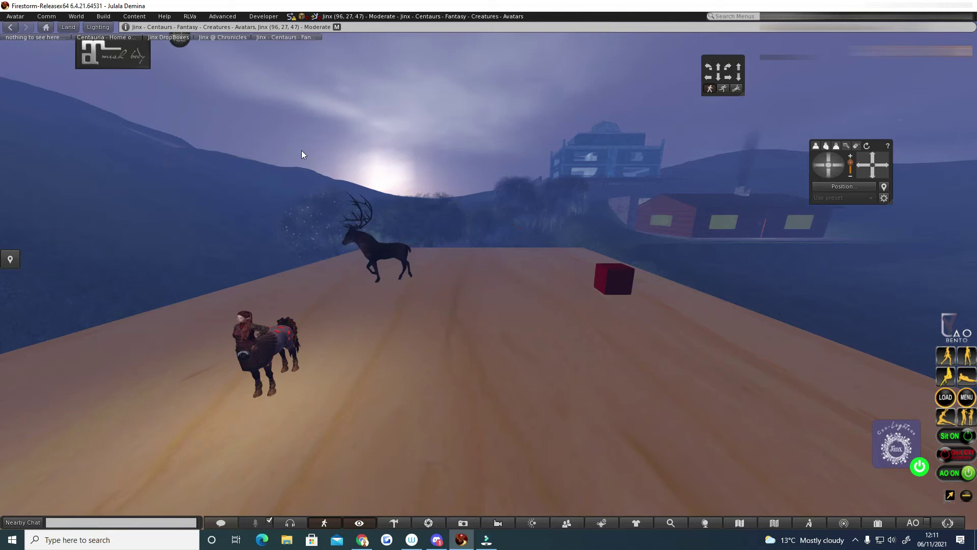
# Step: Drag the red cube back to X 104.044, Y 23.984, Z 46.847 near the stag and close the editor
pyautogui.rightClick(609, 277)
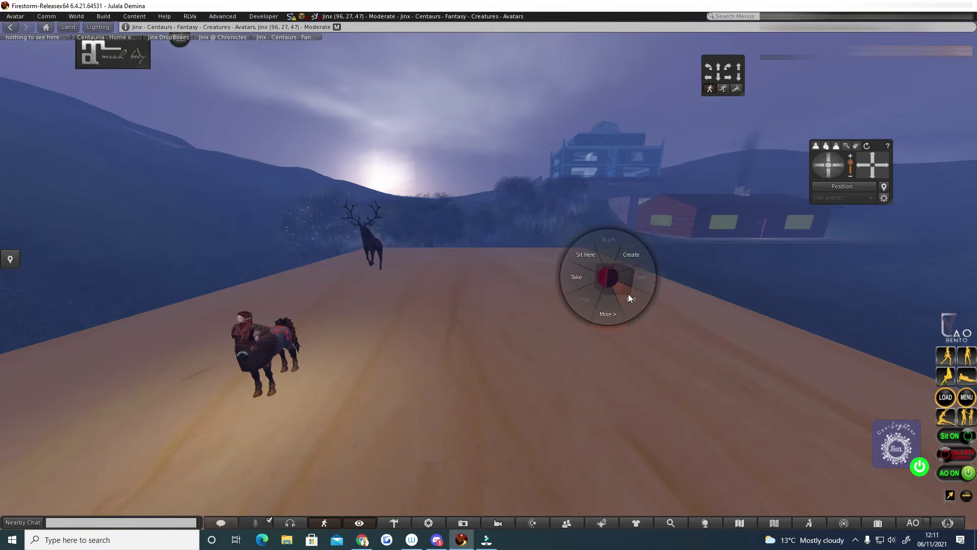
pyautogui.click(629, 295)
pyautogui.moveTo(633, 280); pyautogui.dragTo(483, 284)
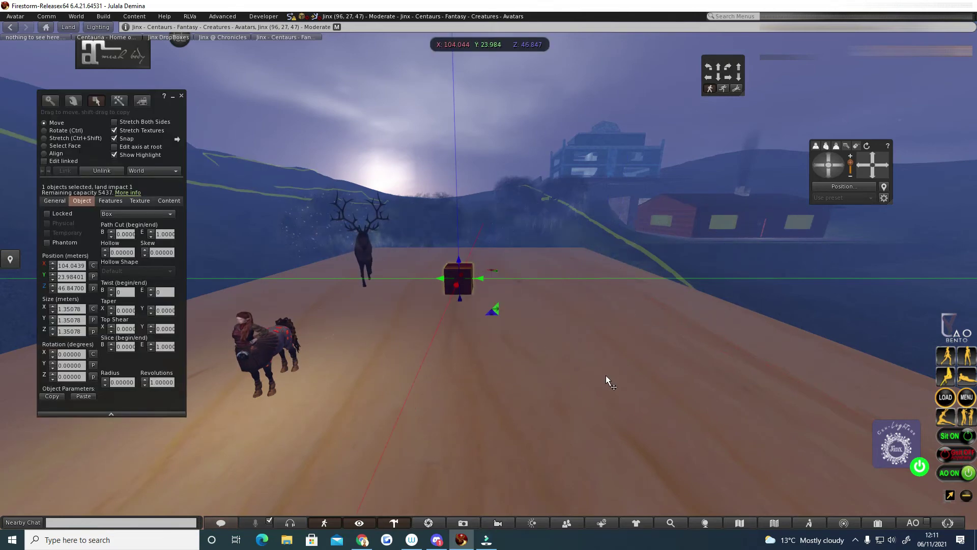
pyautogui.click(183, 96)
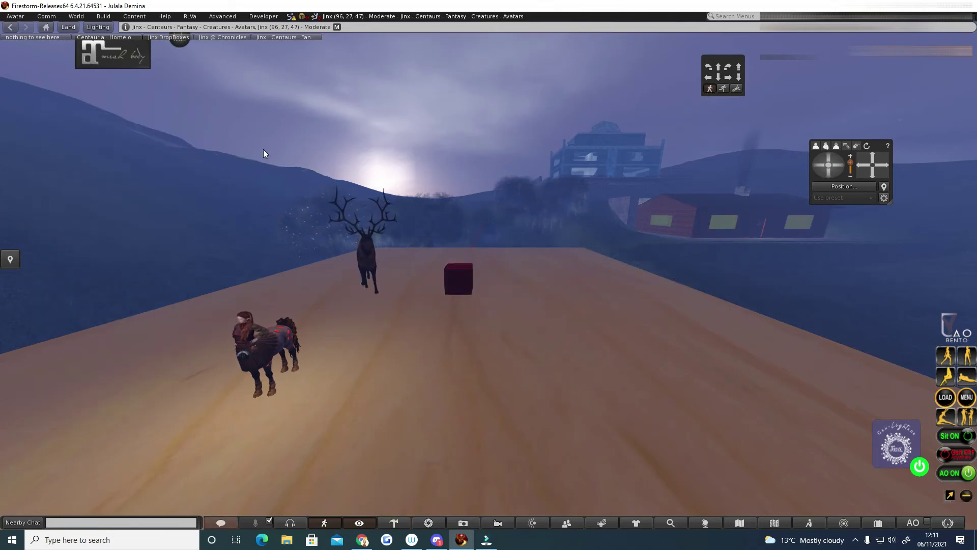
pyautogui.rightClick(451, 277)
pyautogui.click(470, 295)
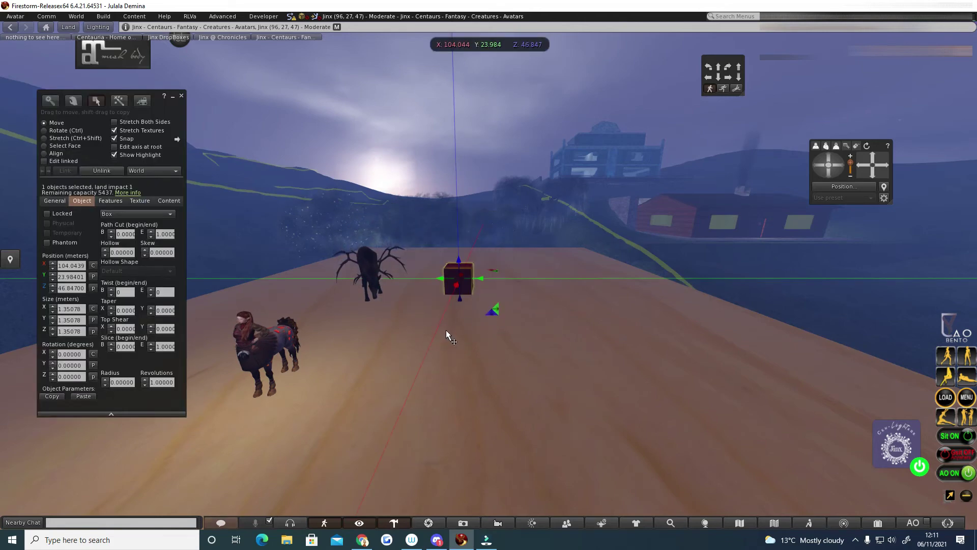
pyautogui.click(181, 97)
# Step: Open Region Objects filtered by 'tree' and select the cube named tree
pyautogui.click(103, 17)
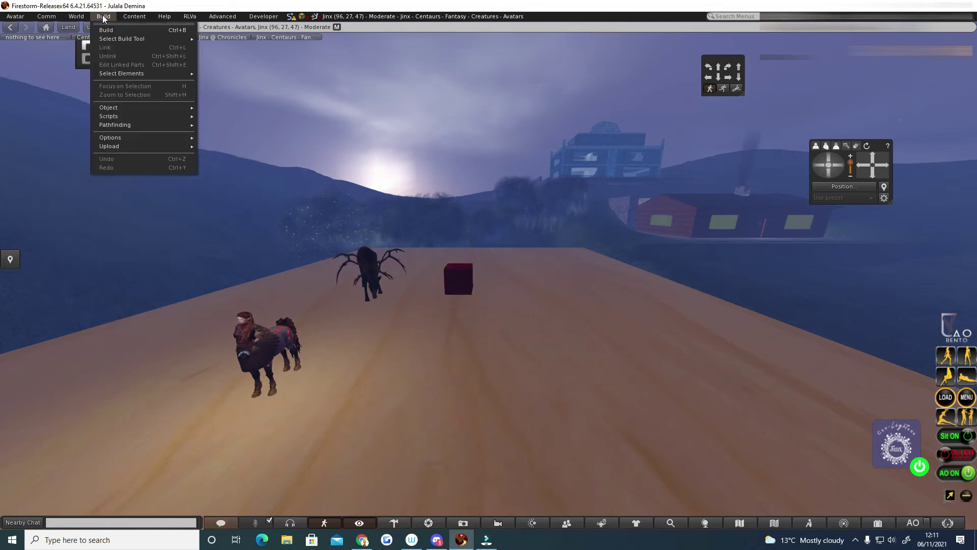
pyautogui.moveTo(110, 124)
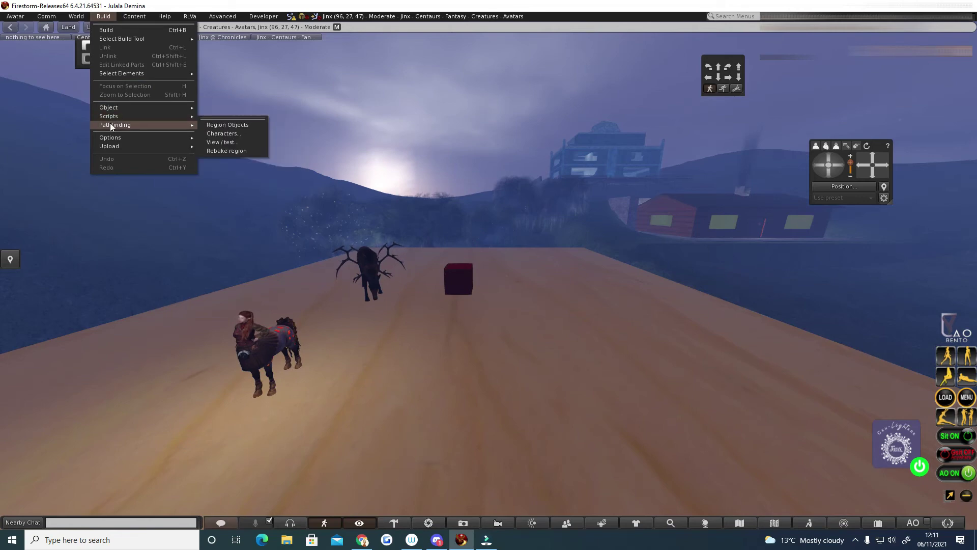
pyautogui.click(223, 126)
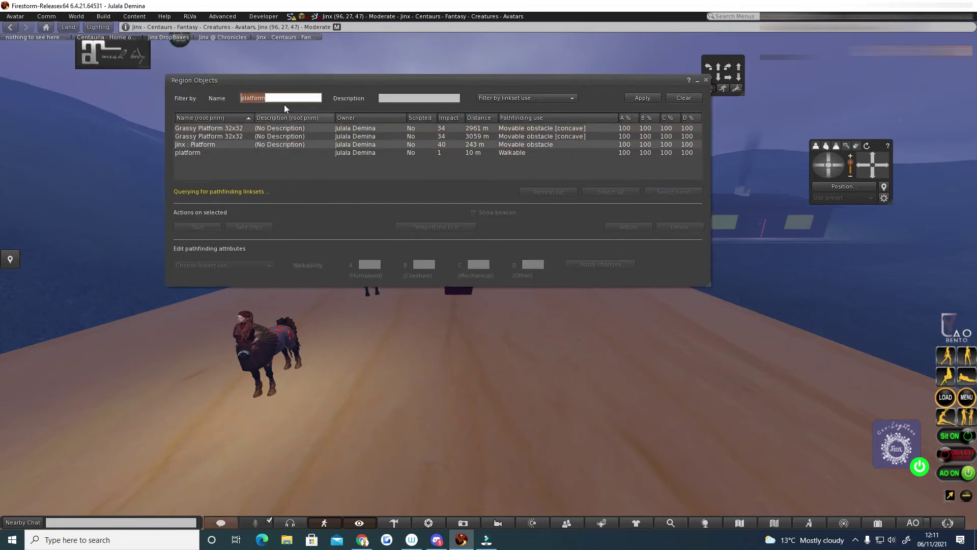
pyautogui.write('tree')
pyautogui.press('Return')
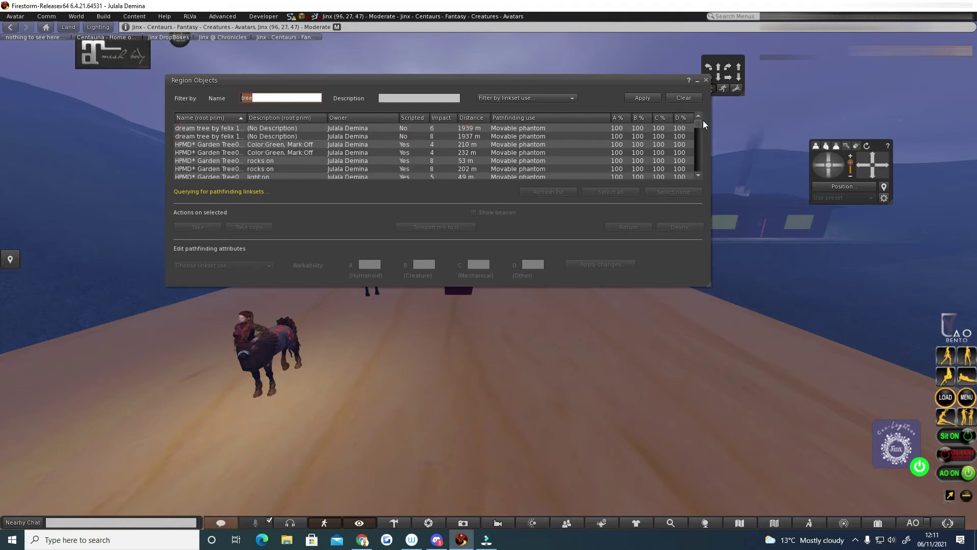
pyautogui.scroll(-10, 701, 139)
pyautogui.click(187, 170)
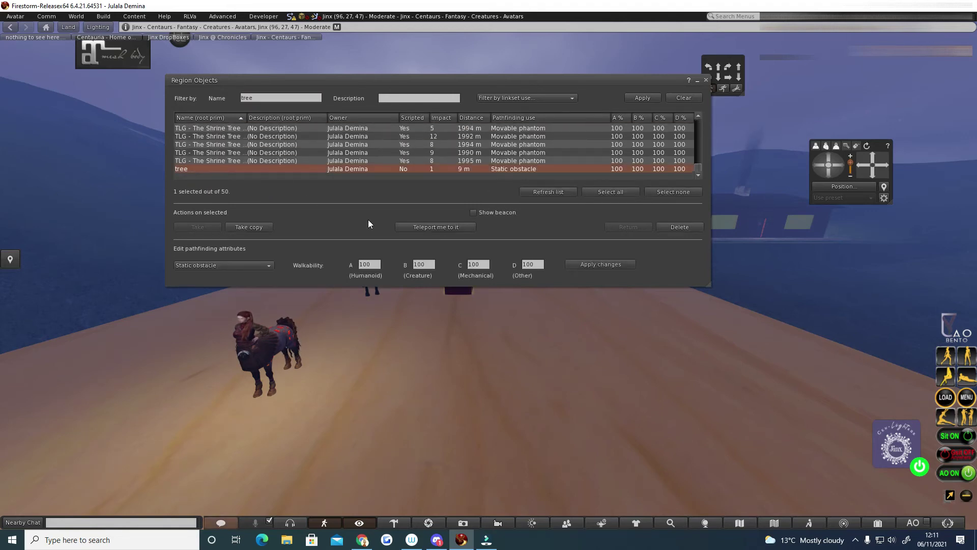
# Step: Reposition and shrink the Region Objects window so the scene is visible
pyautogui.moveTo(351, 86); pyautogui.dragTo(228, 47)
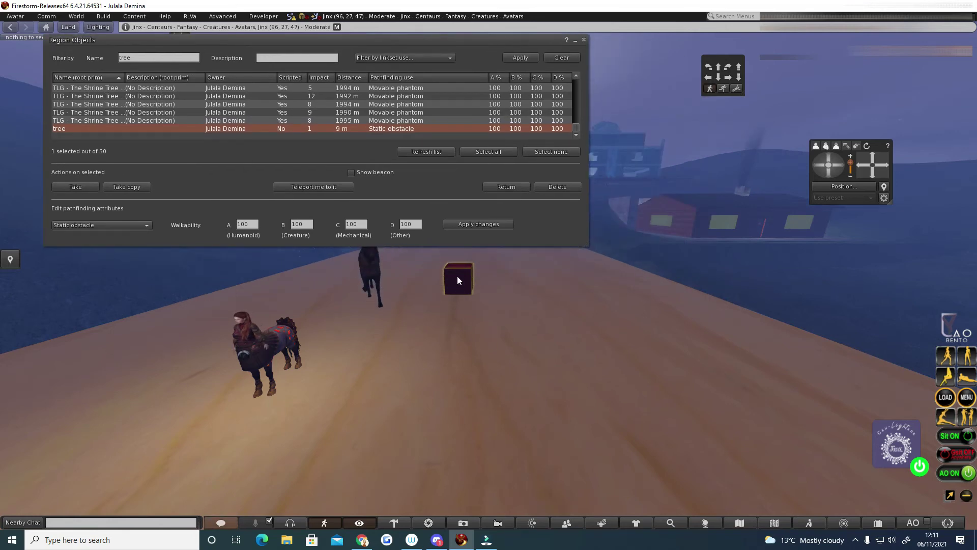
pyautogui.moveTo(536, 42); pyautogui.dragTo(976, 70)
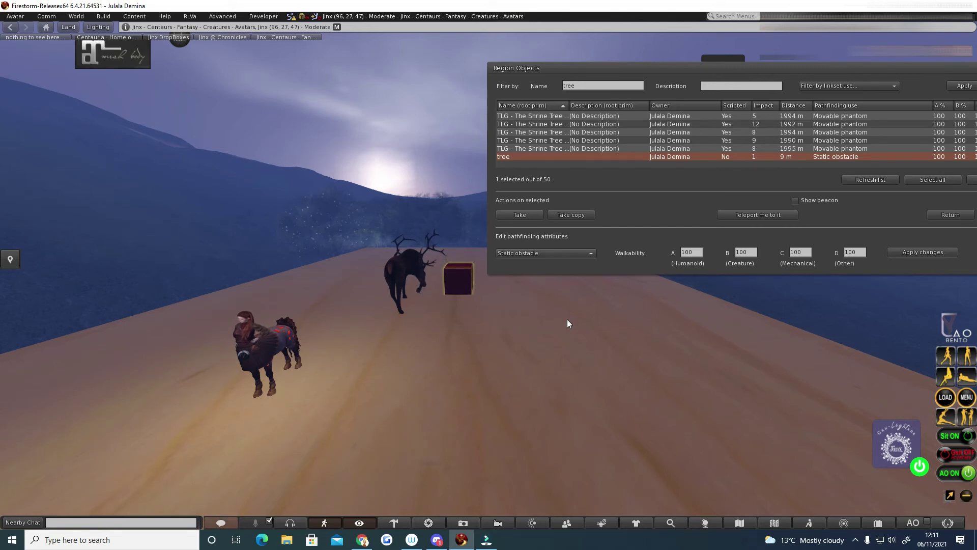
pyautogui.moveTo(695, 67); pyautogui.dragTo(633, 42)
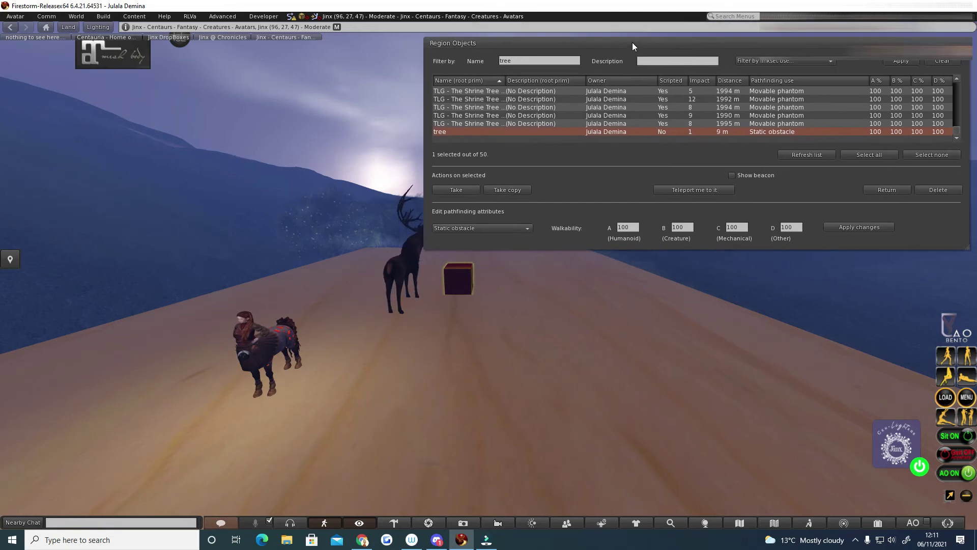
pyautogui.moveTo(425, 249); pyautogui.dragTo(468, 237)
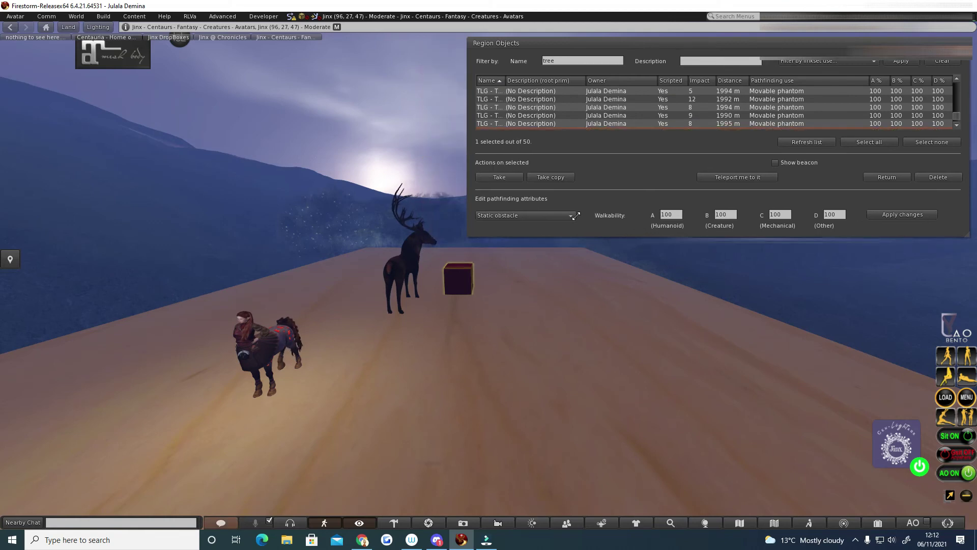
# Step: Make 'tree' an Exclusion volume, accept the phantom toggle, and rebake the region
pyautogui.click(529, 215)
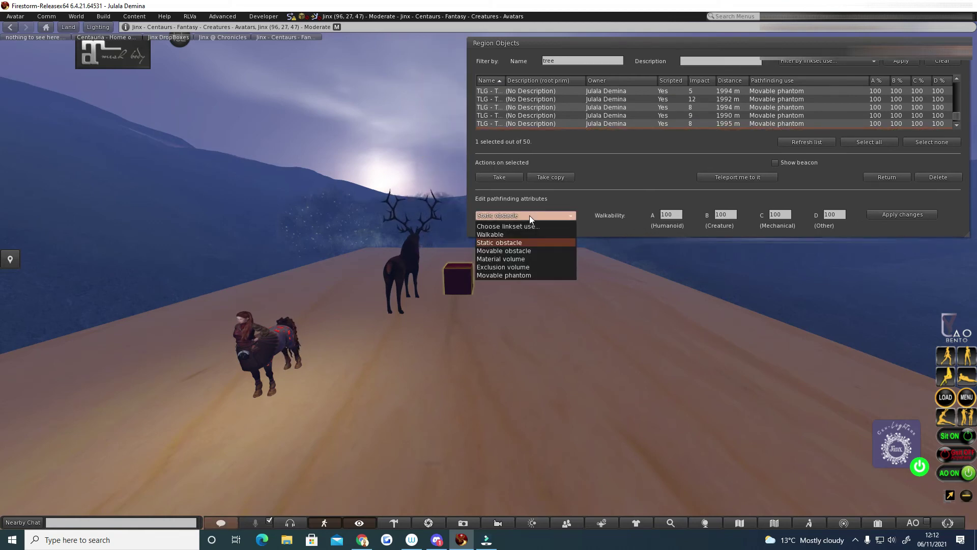
pyautogui.click(520, 267)
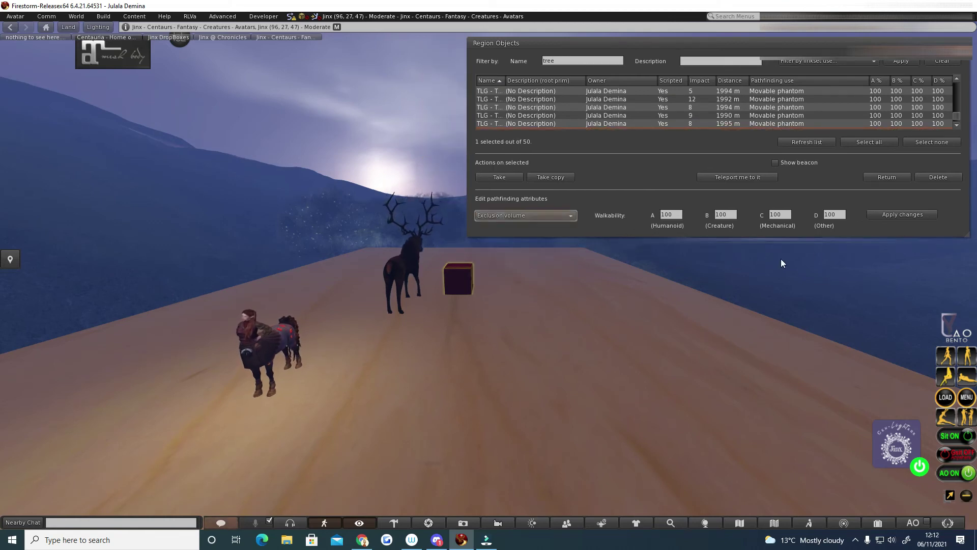
pyautogui.click(882, 213)
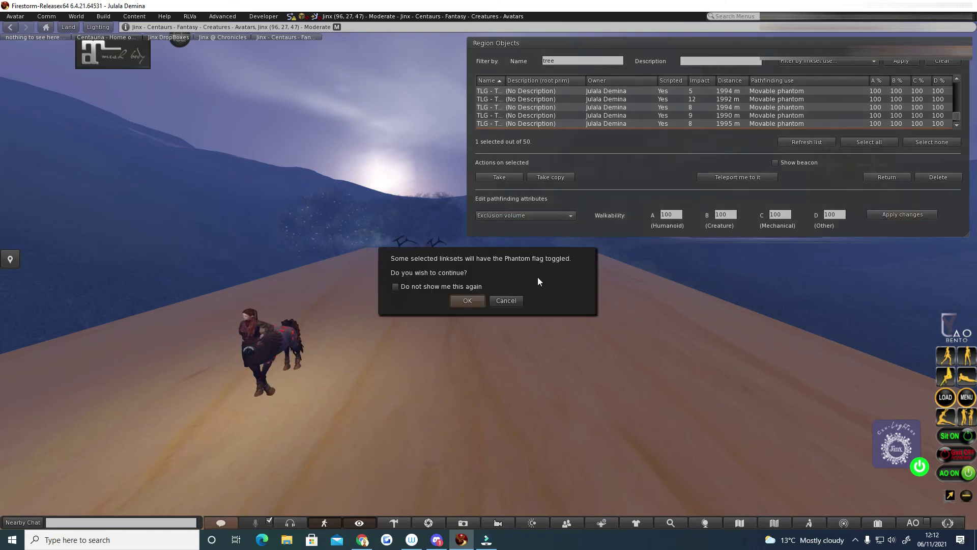
pyautogui.click(477, 299)
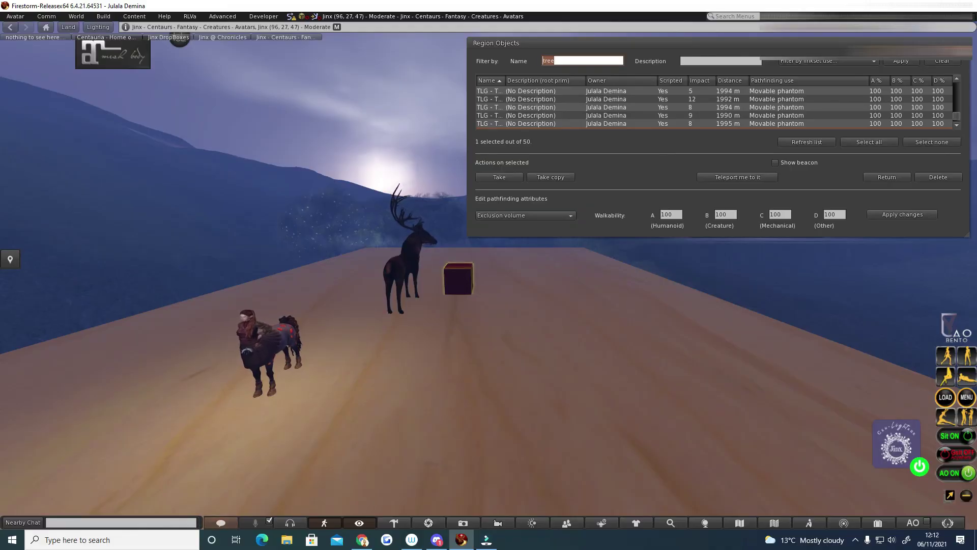
pyautogui.click(291, 18)
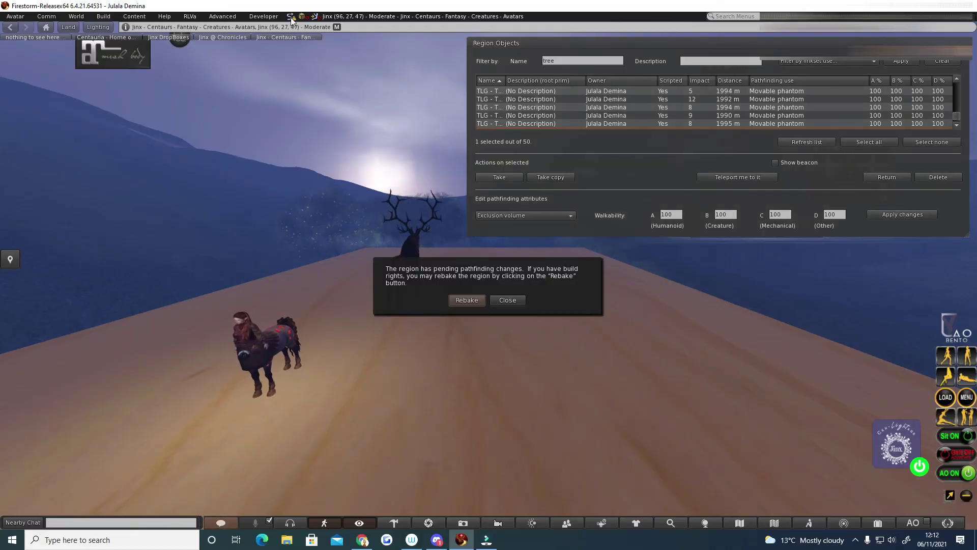
pyautogui.click(463, 301)
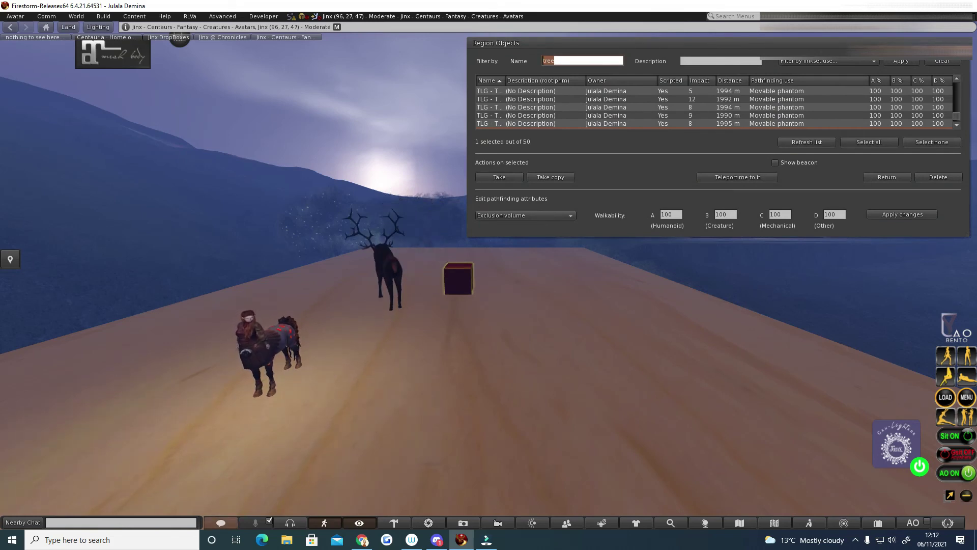
# Step: Close the Region Objects window and walk the centaur forward and left toward the stag
pyautogui.moveTo(915, 74); pyautogui.dragTo(856, 75)
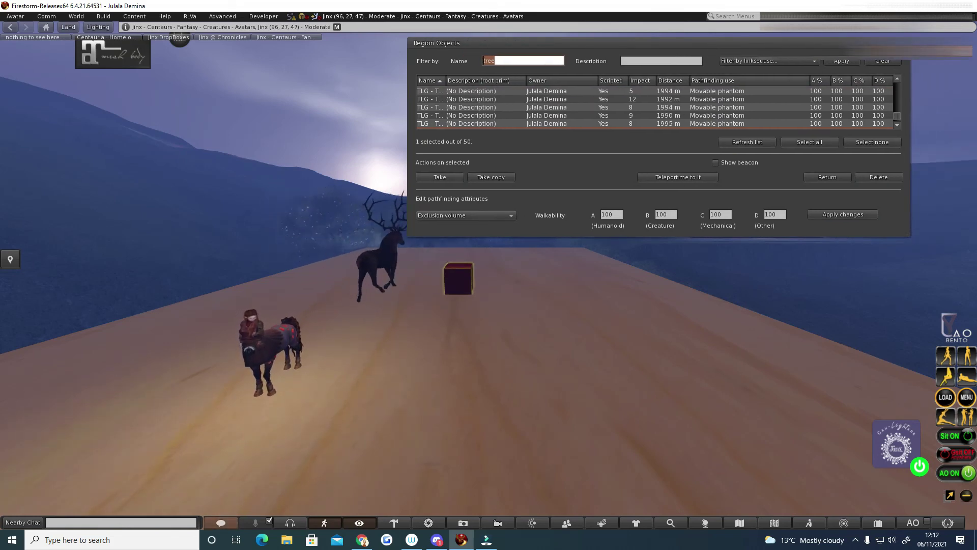
pyautogui.hotkey('ctrl', 'w')
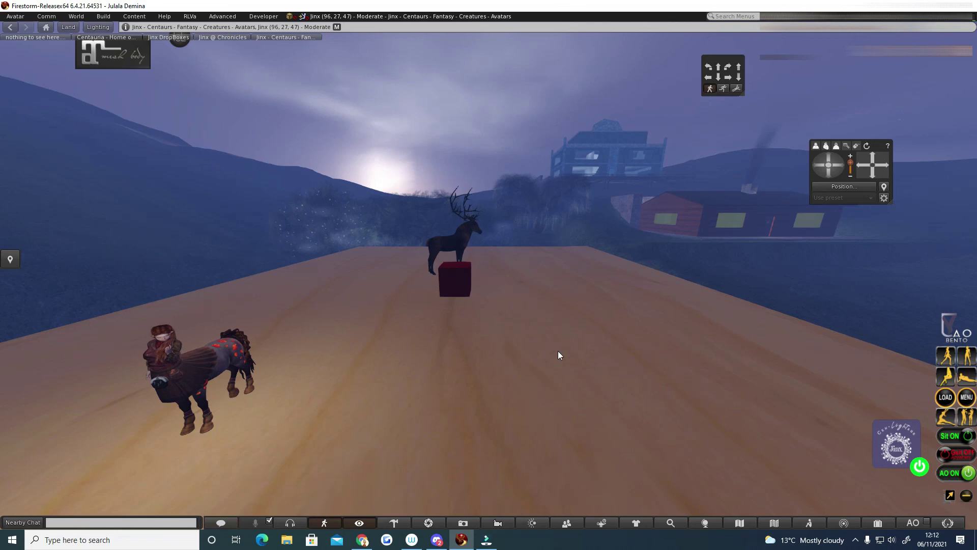
pyautogui.press('Up')
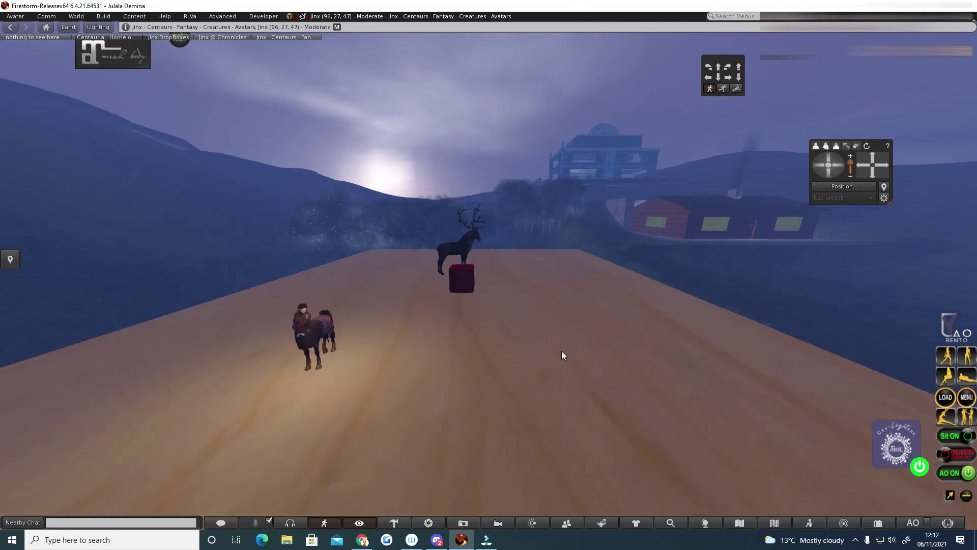
pyautogui.press('Left')
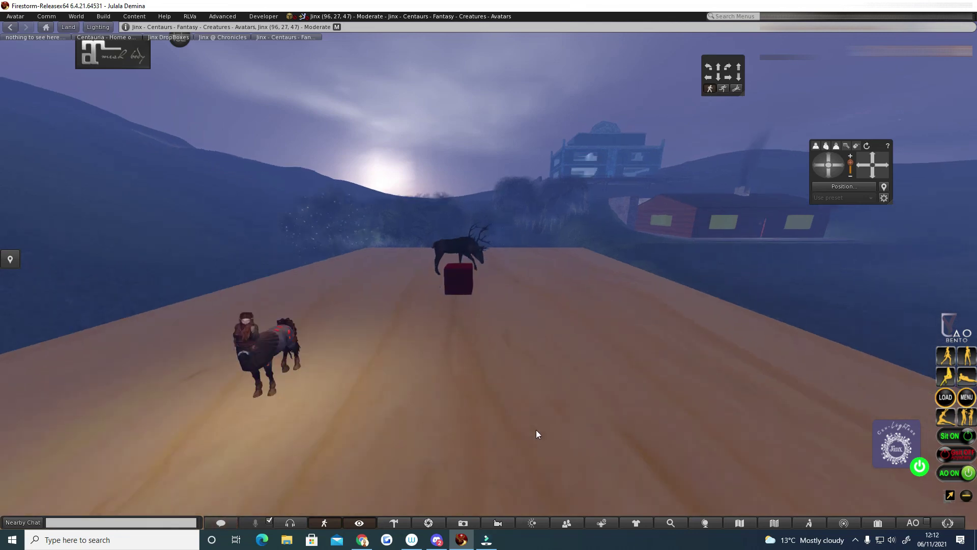